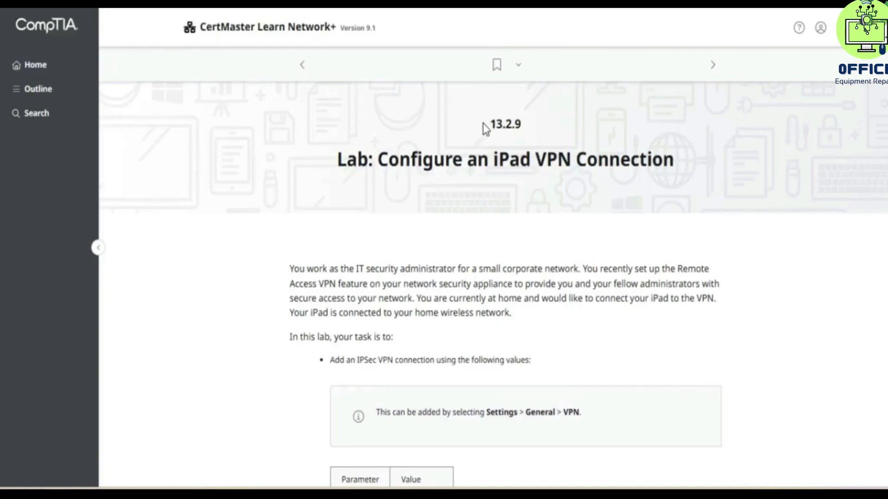
Step: Start lab 13.2.9, Configure an iPad VPN Connection, from its intro page
double_click(488, 125)
left_click(528, 131)
left_click_drag(411, 160, 698, 160)
left_click(698, 161)
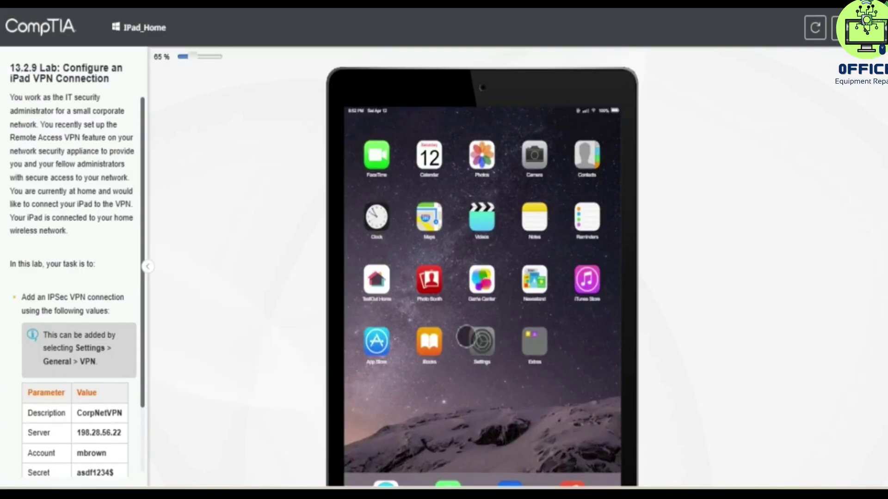
Step: Go to the iPad's Settings > General > VPN and copy 'Add an IPSec VPN' from the instructions
left_click(482, 341)
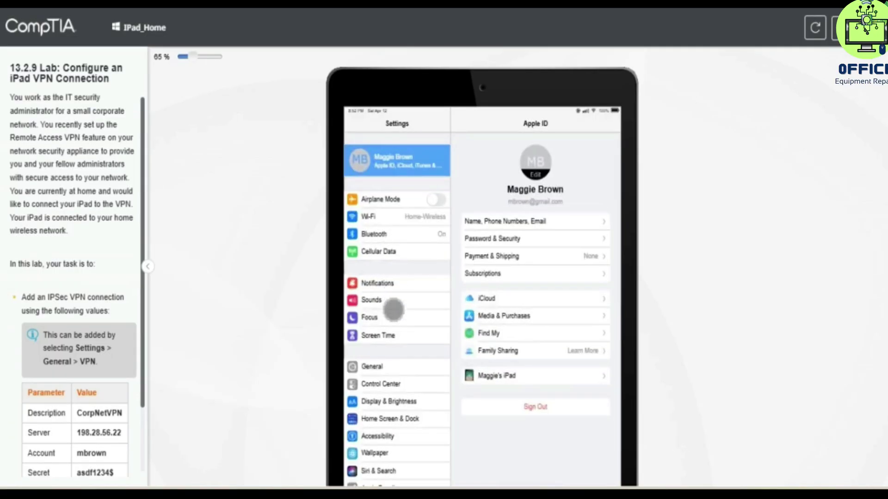
left_click(394, 368)
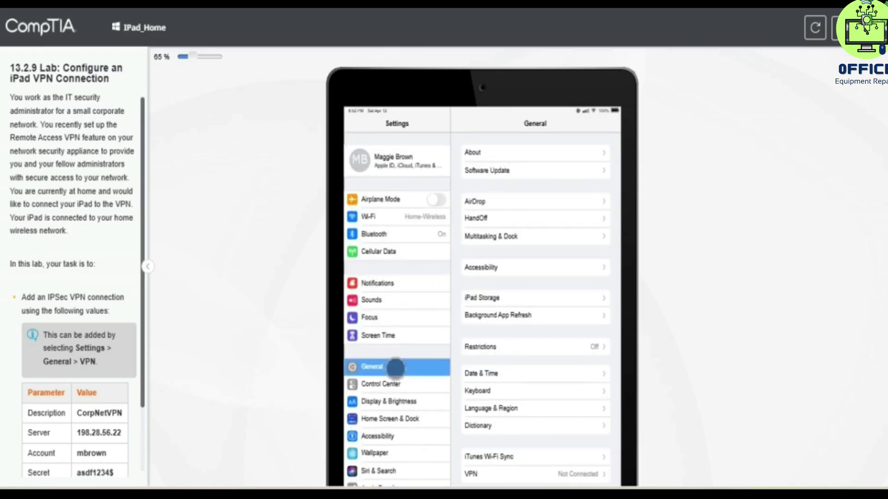
scroll(551, 327, "down", 3)
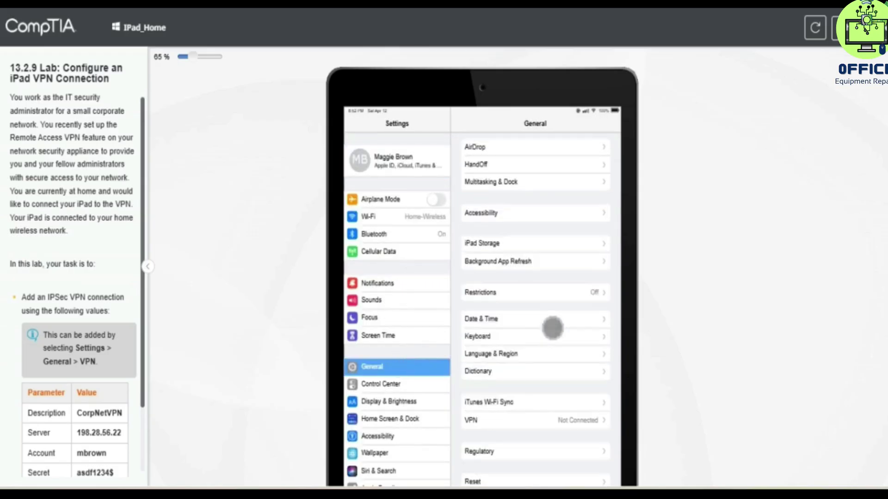
scroll(701, 293, "down", 2)
scroll(701, 292, "down", 2)
scroll(671, 291, "up", 2)
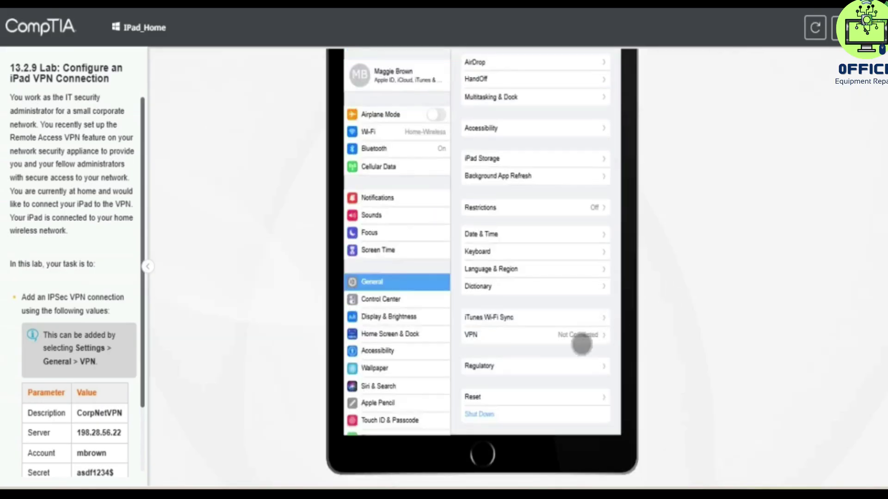
left_click(506, 335)
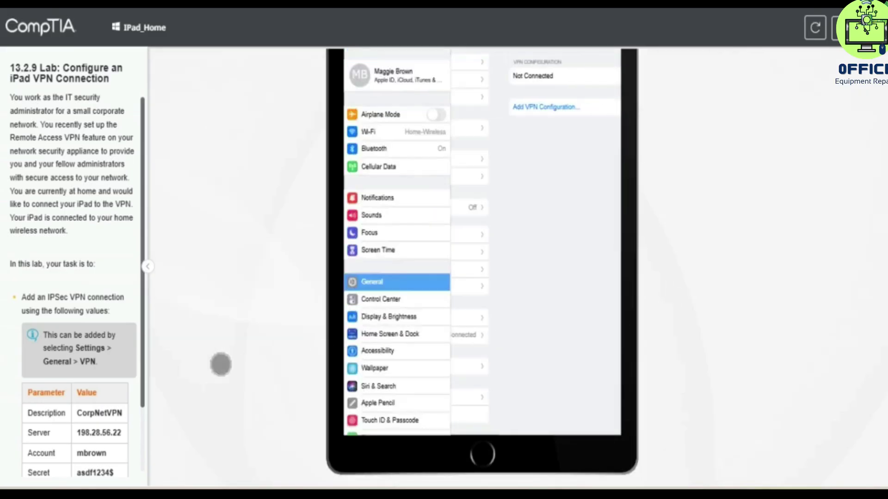
scroll(84, 338, "down", 1)
scroll(59, 244, "down", 2)
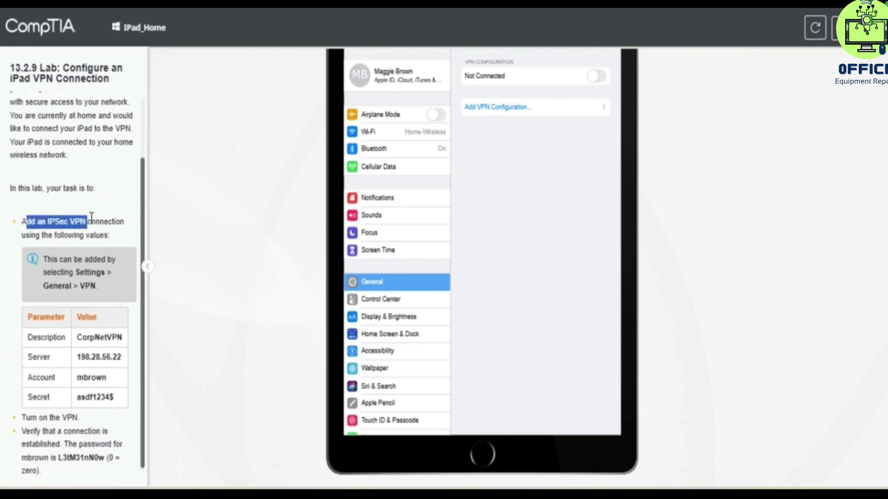
left_click_drag(23, 221, 90, 218)
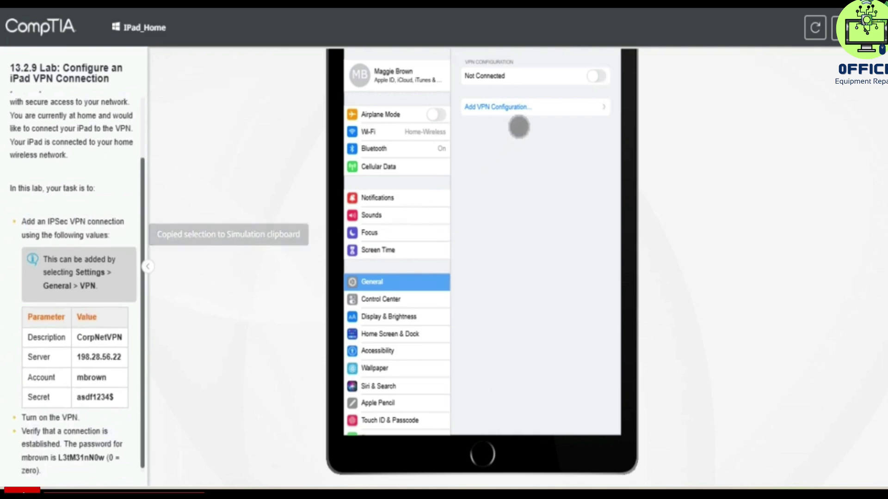
Step: Add an IPSec VPN configuration, entering its description, server address, account name and password
left_click(521, 115)
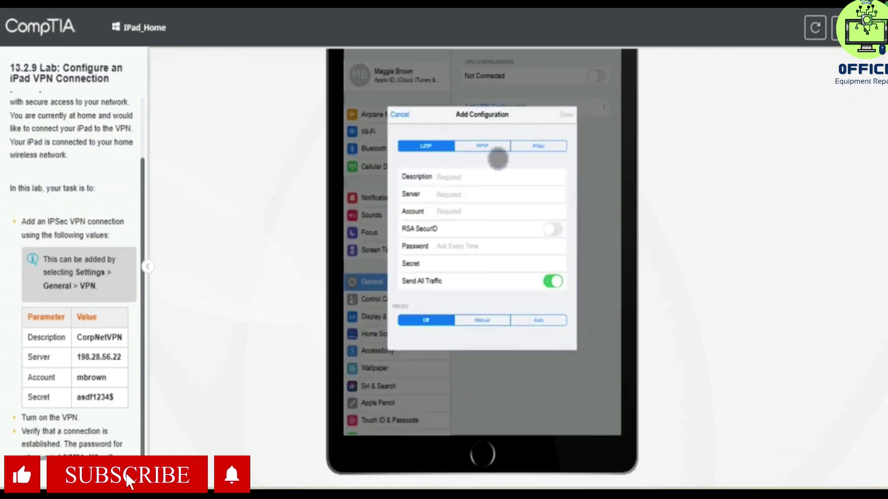
left_click(538, 150)
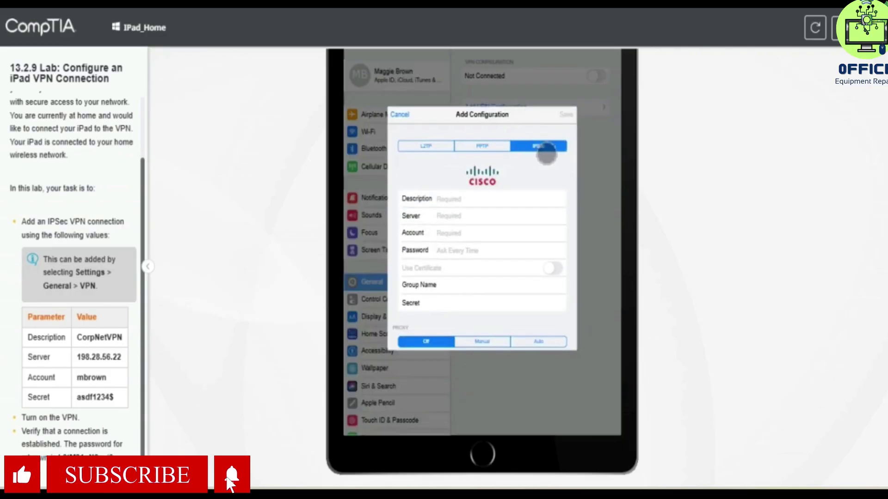
left_click(493, 199)
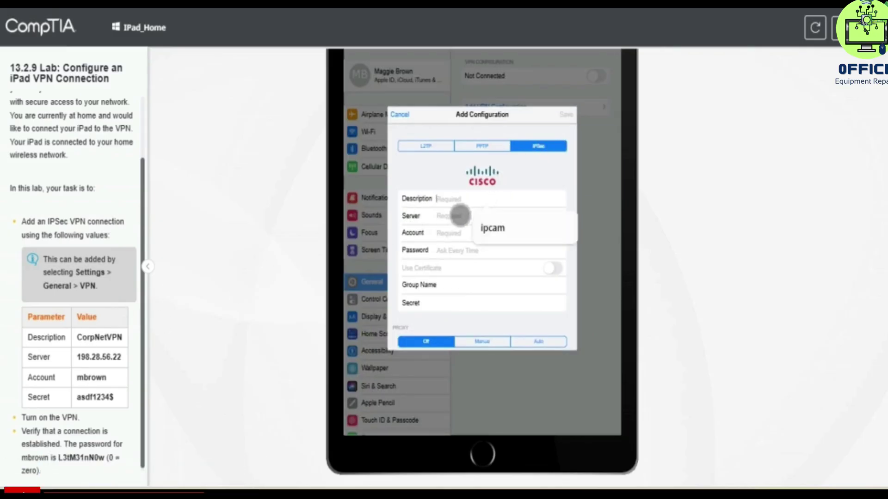
type("Co")
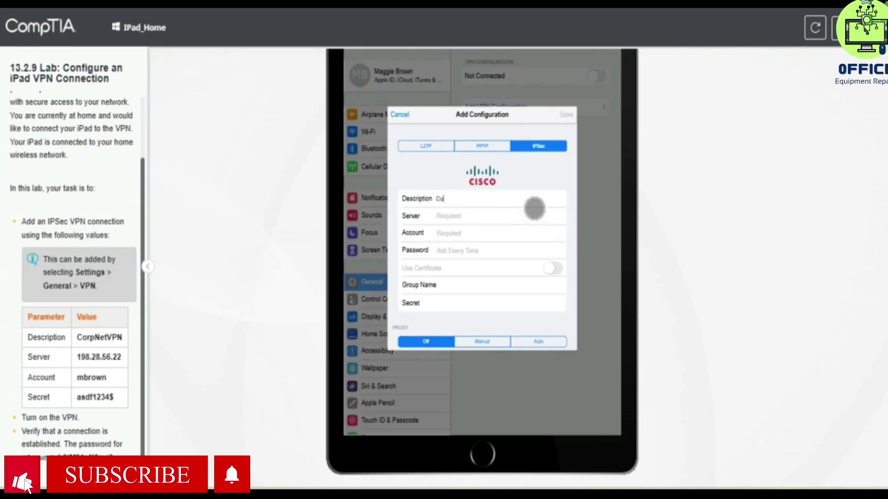
type("rpNet")
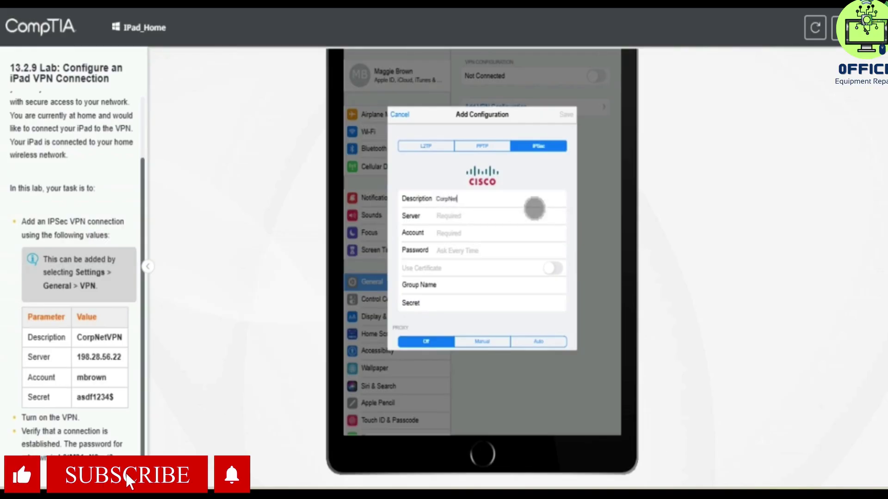
type("VPN")
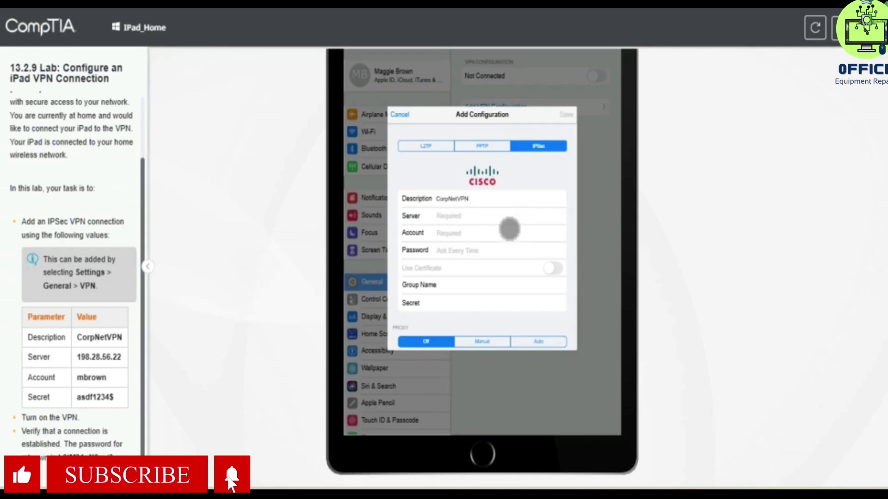
left_click(505, 218)
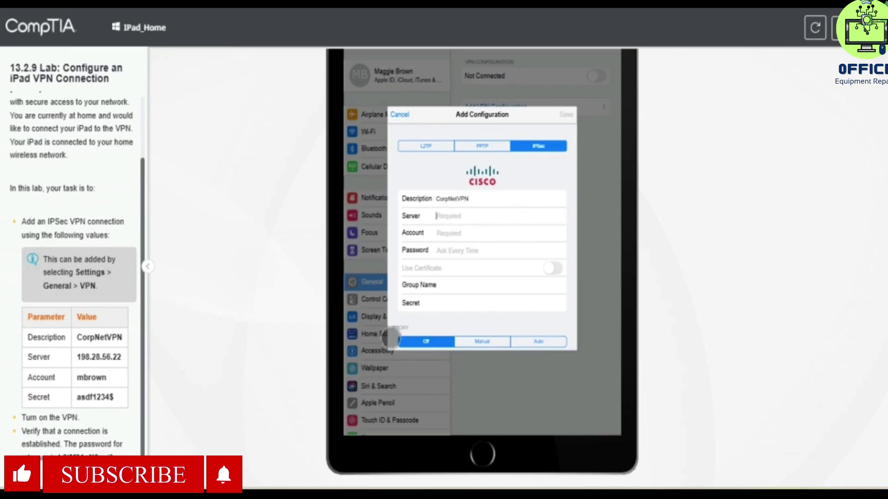
type("198.28.56.22")
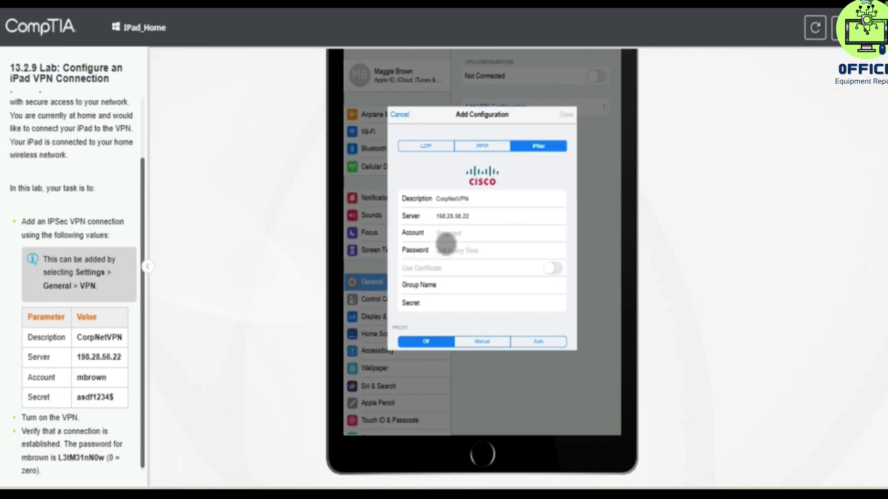
left_click(468, 234)
type("mbrown")
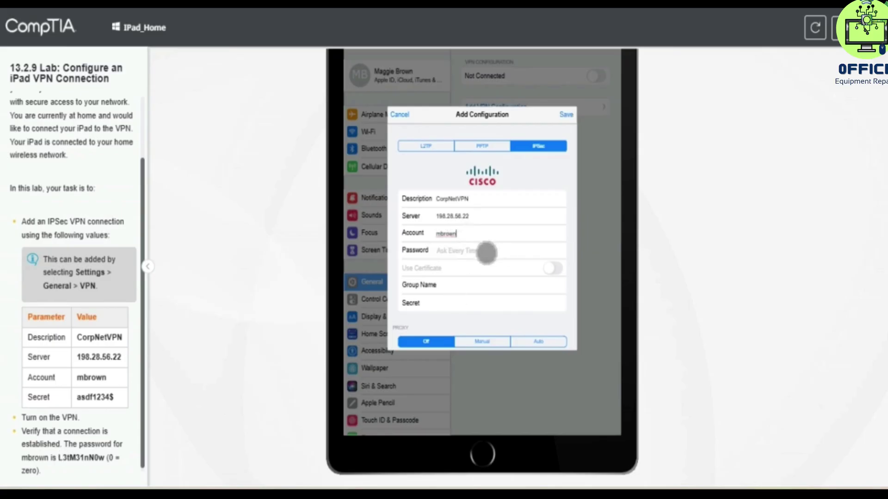
left_click(509, 256)
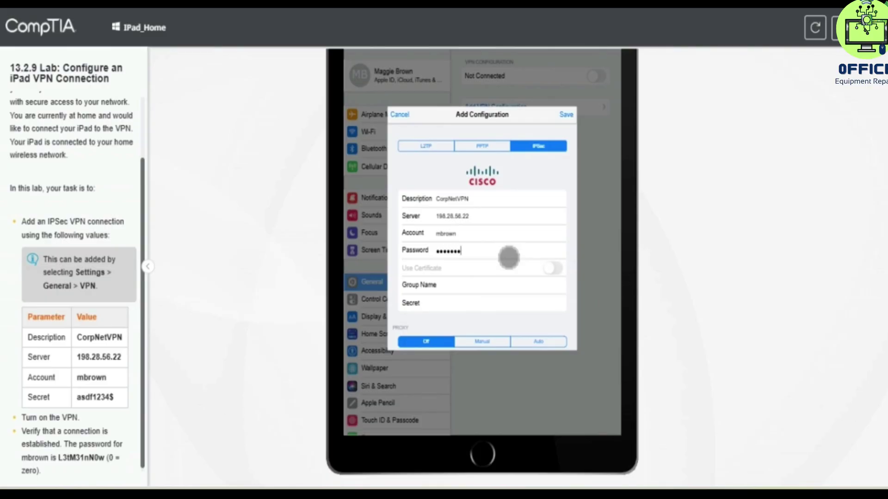
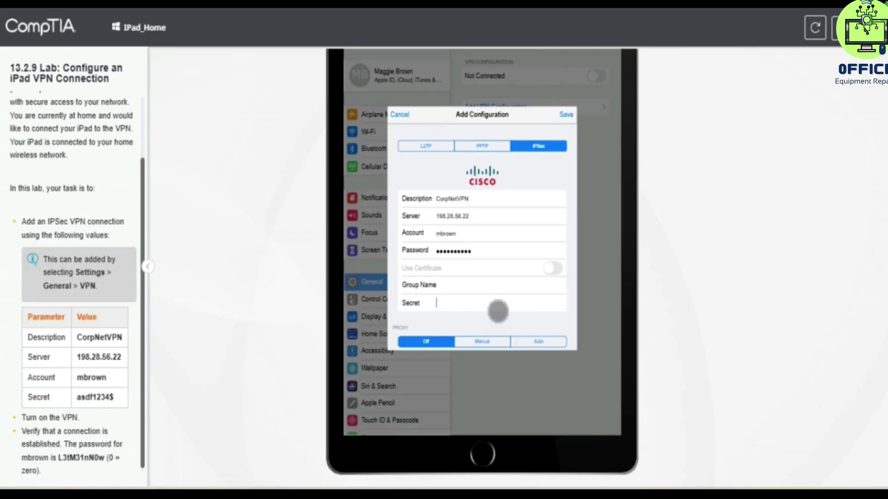
Step: Save CorpNetVPN, try connecting, dismiss Authentication Failed, and reopen its configuration details
left_click(569, 115)
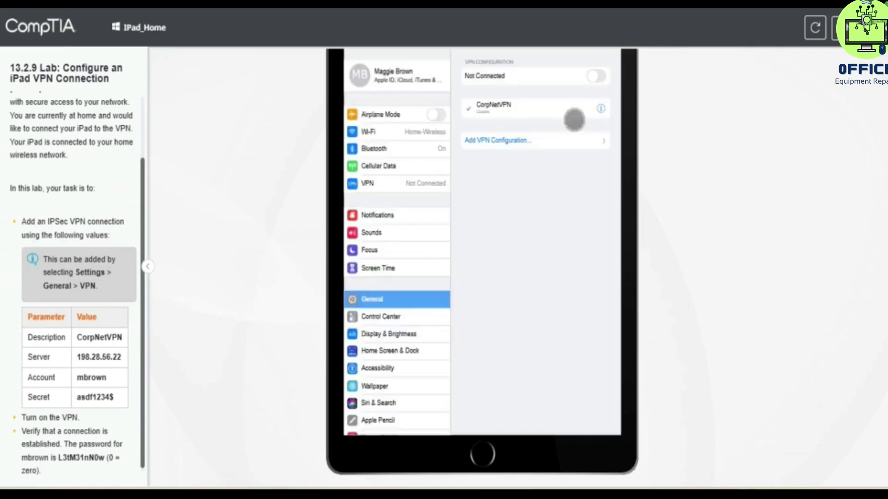
scroll(525, 136, "up", 2)
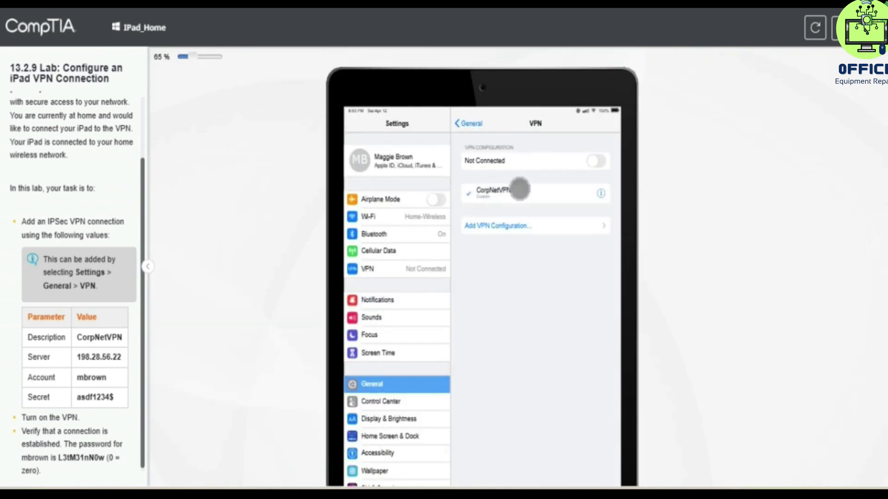
left_click(602, 163)
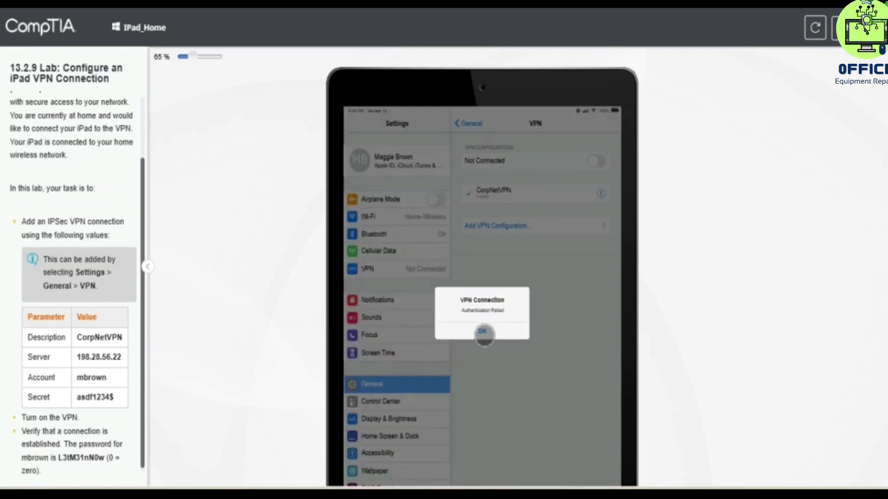
left_click(483, 333)
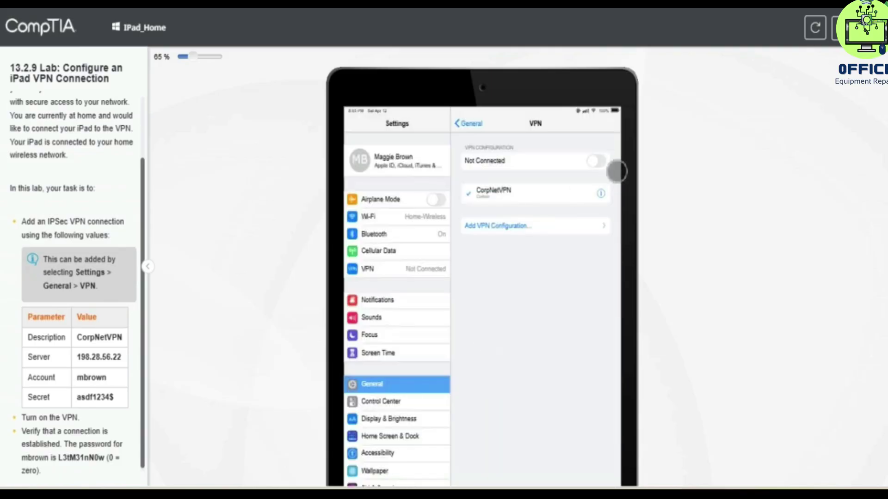
left_click(601, 194)
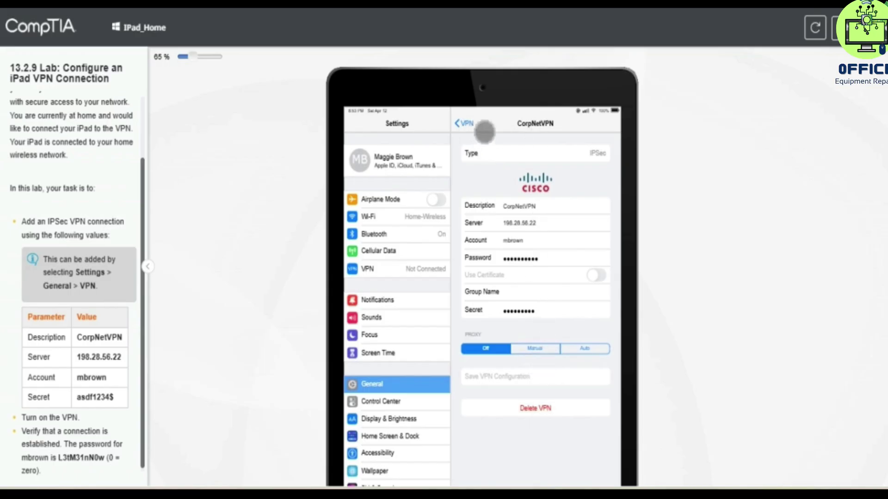
Step: Retry the CorpNetVPN connection from the VPN list, dismiss the failure, and reopen its details
left_click(465, 125)
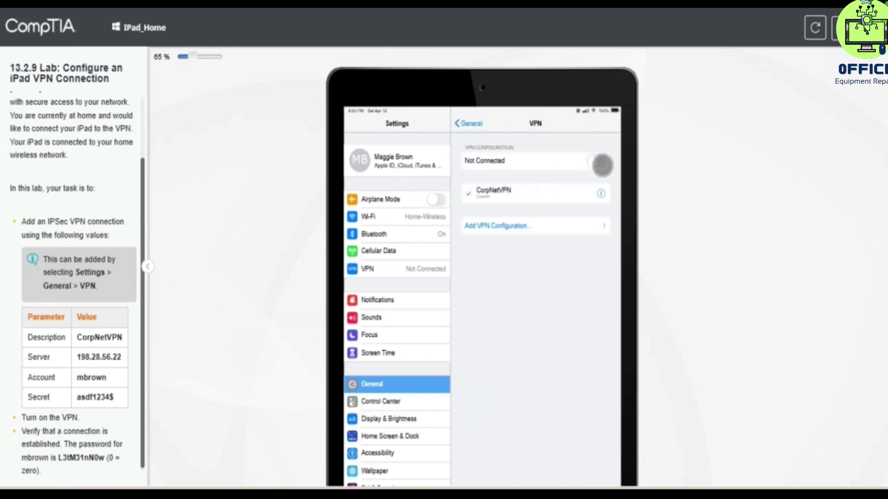
left_click(597, 162)
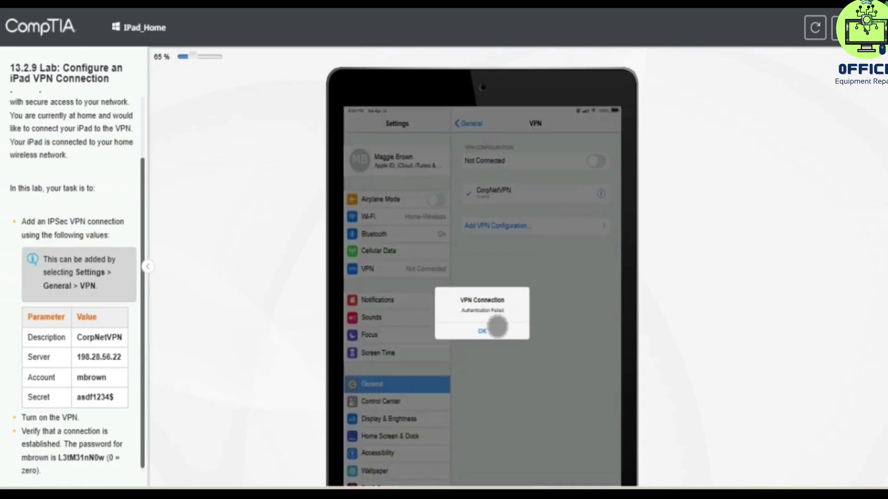
left_click(484, 331)
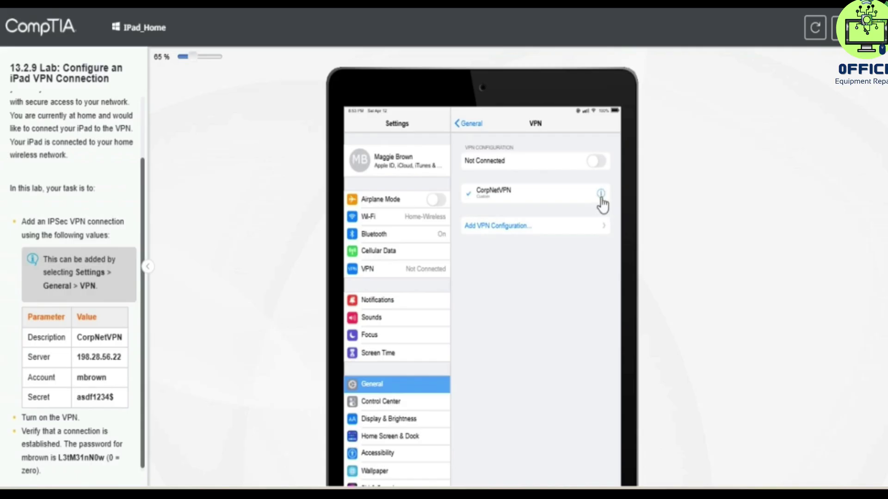
left_click(601, 195)
Step: Replace CorpNetVPN's password, save the configuration, and go back to the VPN list
left_click(544, 260)
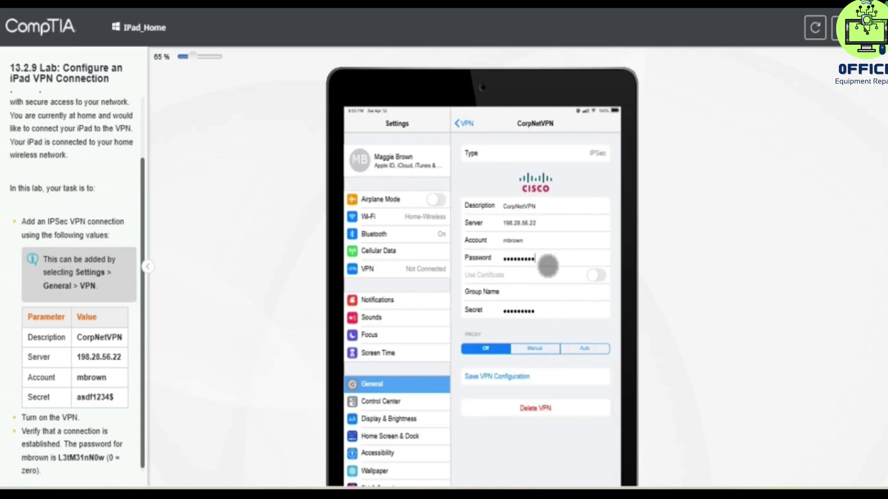
key("BackSpace")
key("BackSpace")
key("BackSpace")
type("L")
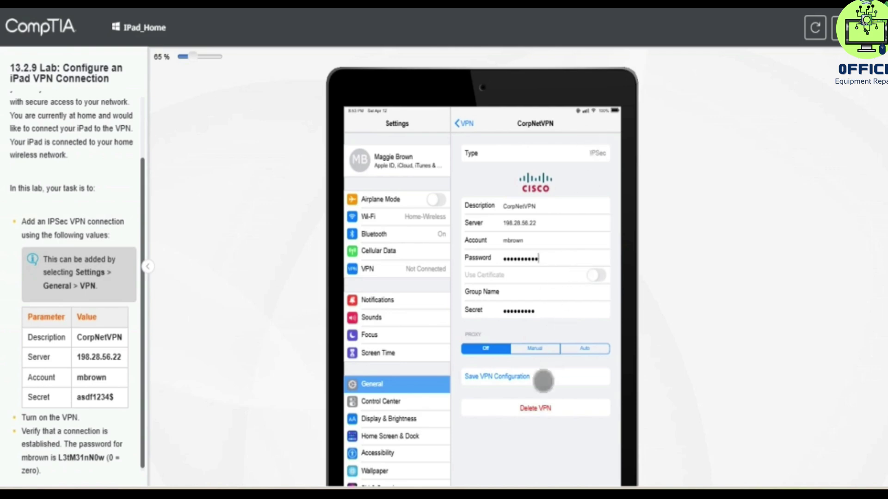
left_click(544, 380)
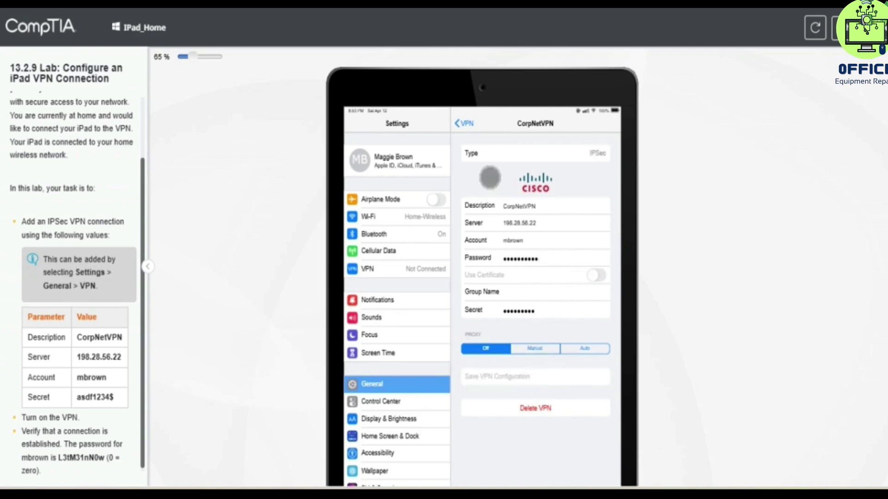
left_click(465, 124)
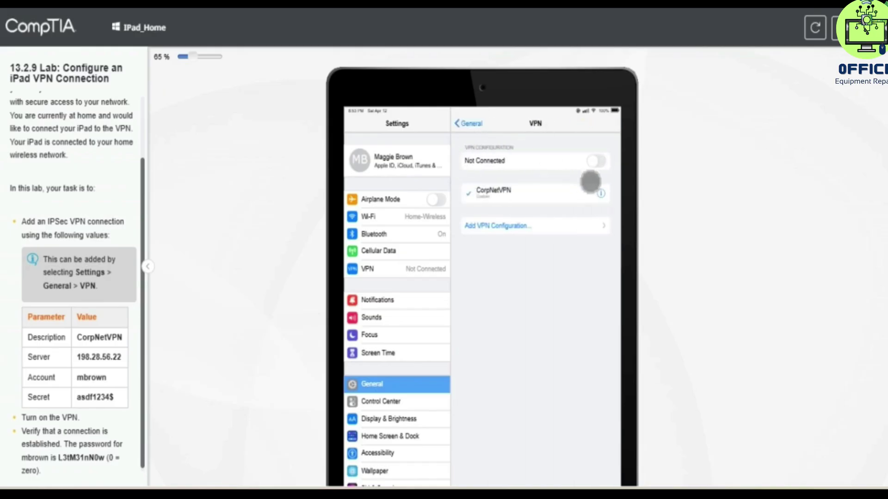
Step: Switch the VPN on so CorpNetVPN shows Connected, and select the password text in the instructions
left_click(596, 161)
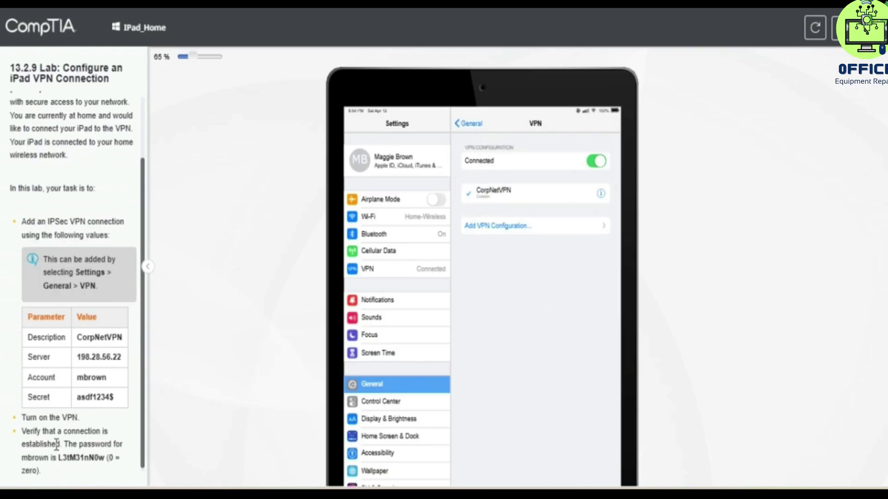
left_click_drag(50, 458, 110, 459)
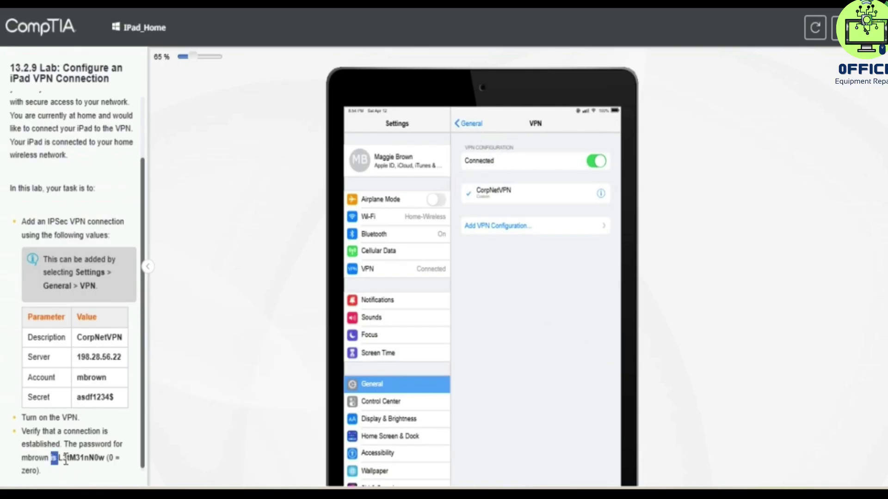
left_click(109, 458)
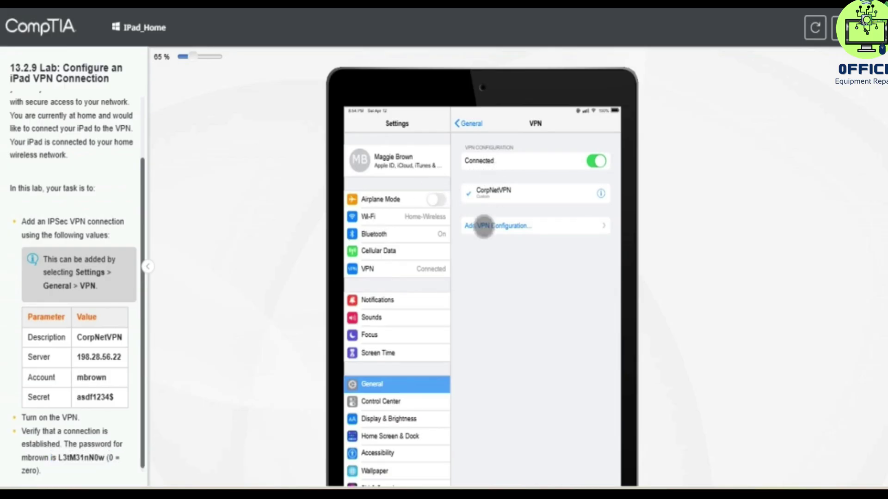
Step: End the lab to bring up the scoring dialog
left_click(834, 28)
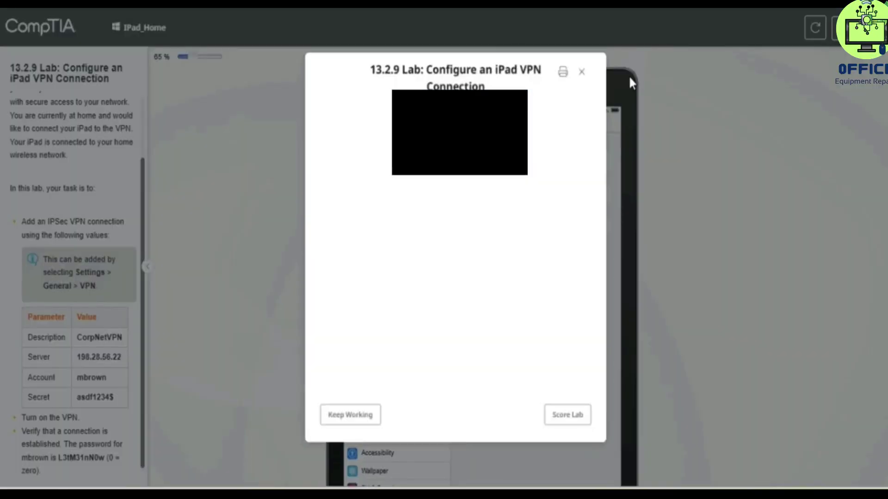